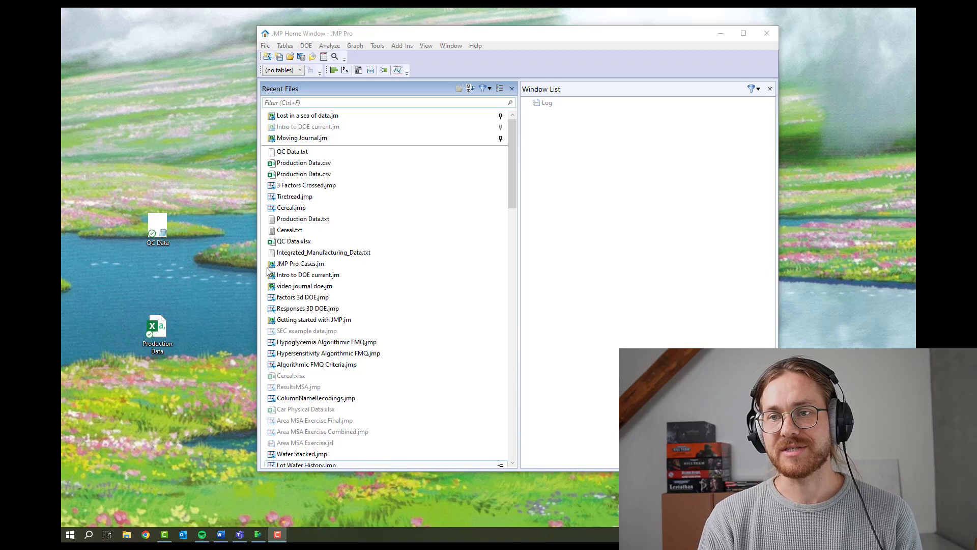
Examine the lot numbers, dissolution values and acceptance results in the QC Data text file in Notepad.
double_click(159, 228)
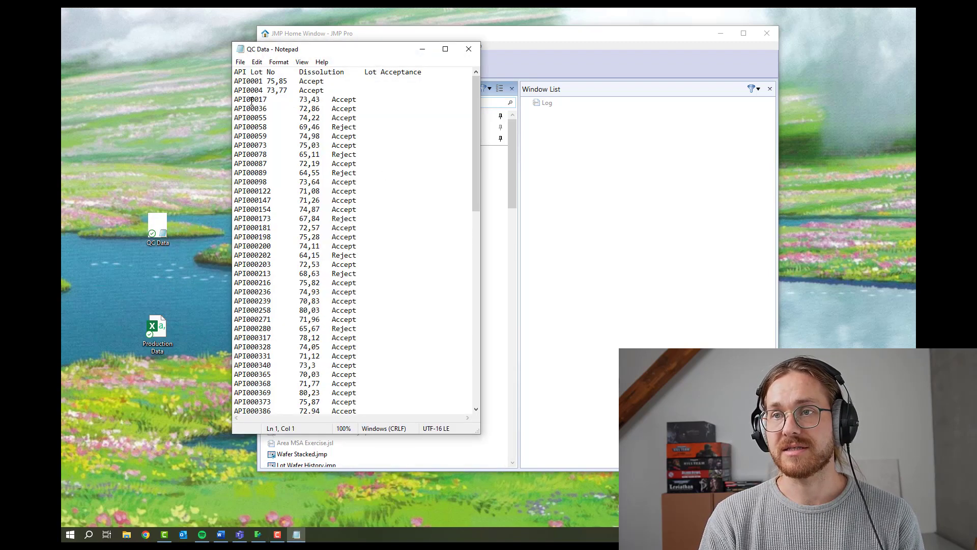
left_click_drag(242, 209, 246, 182)
left_click(307, 163)
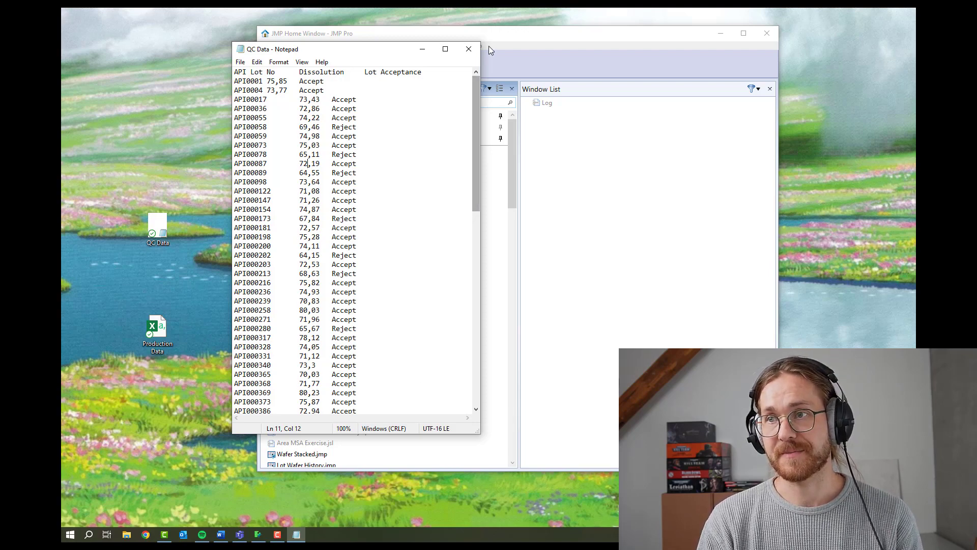
left_click(469, 49)
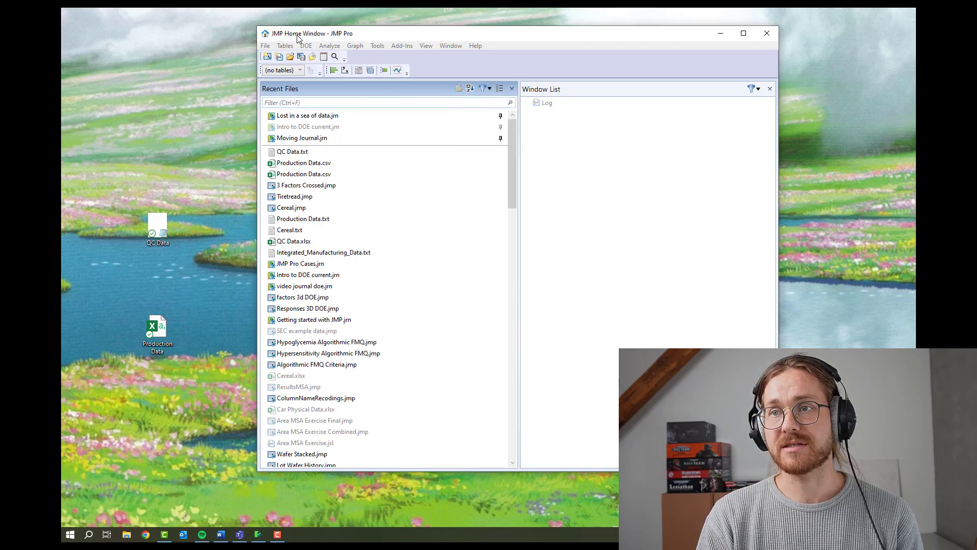
Create a new workflow, place its window beside the JMP home window and start recording.
left_click(267, 47)
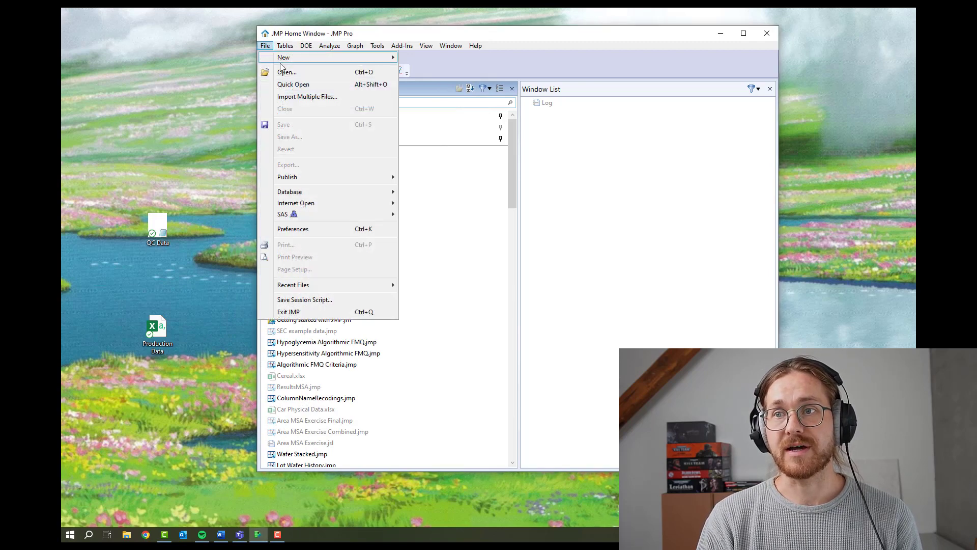
mouse_move(313, 57)
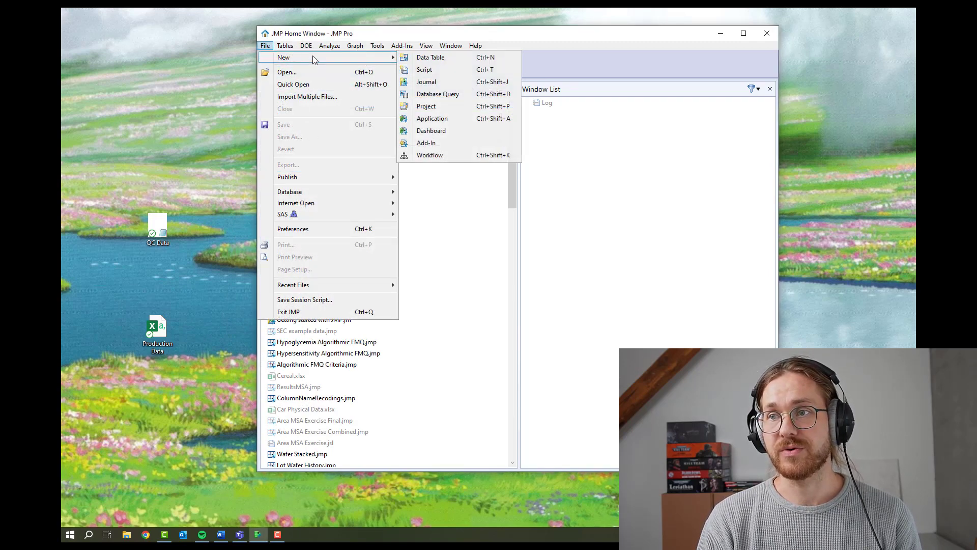
left_click(421, 153)
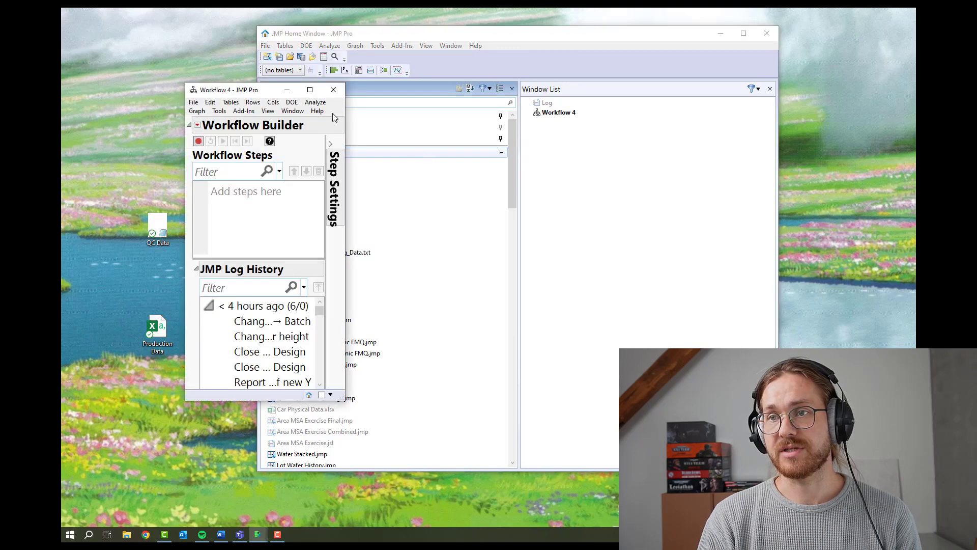
left_click_drag(261, 88, 817, 37)
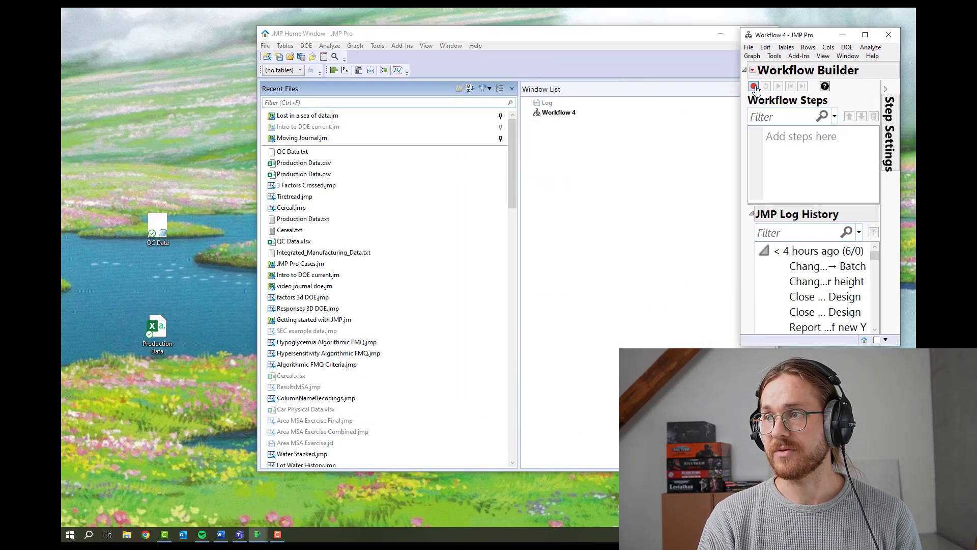
left_click(410, 34)
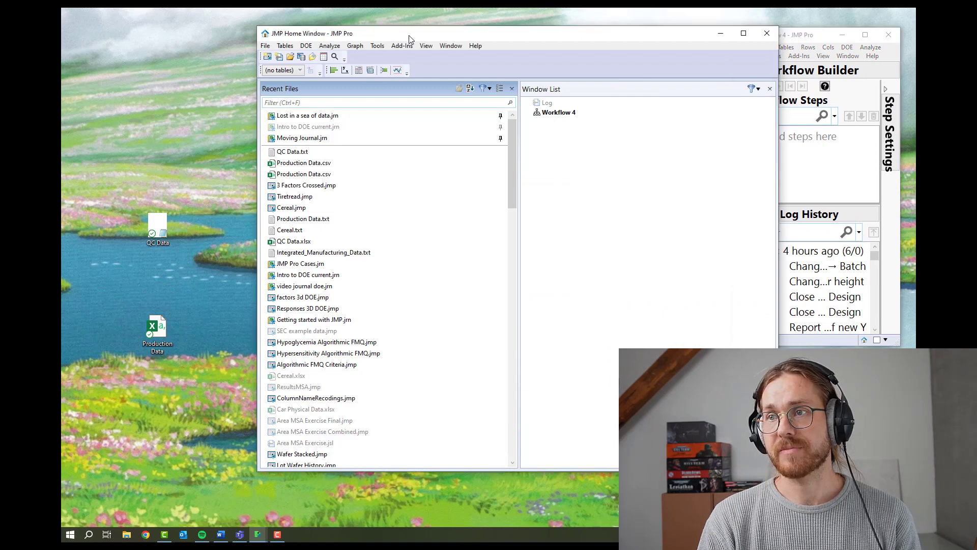
Import the QC Data text file from the desktop using the data preview, and place its table over the home window.
left_click(163, 228)
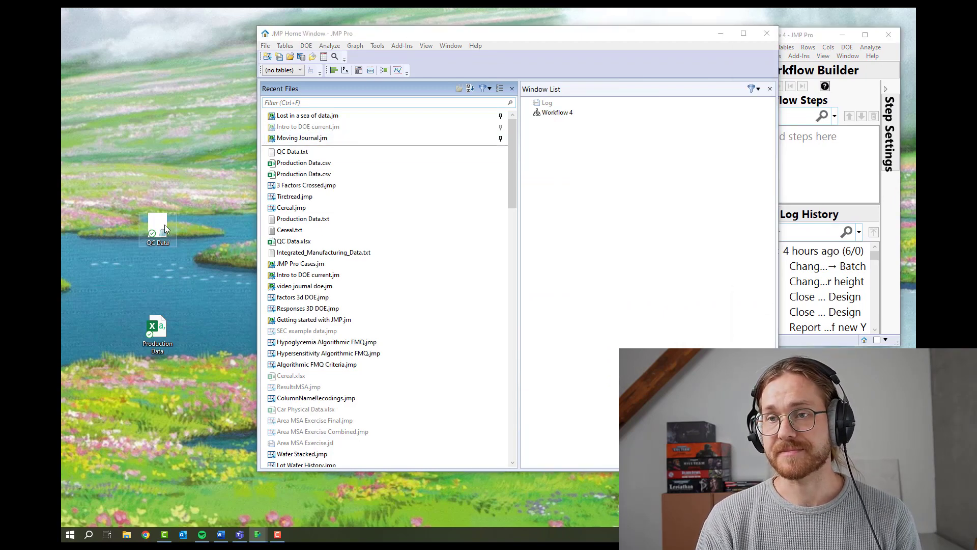
left_click_drag(183, 197, 200, 193)
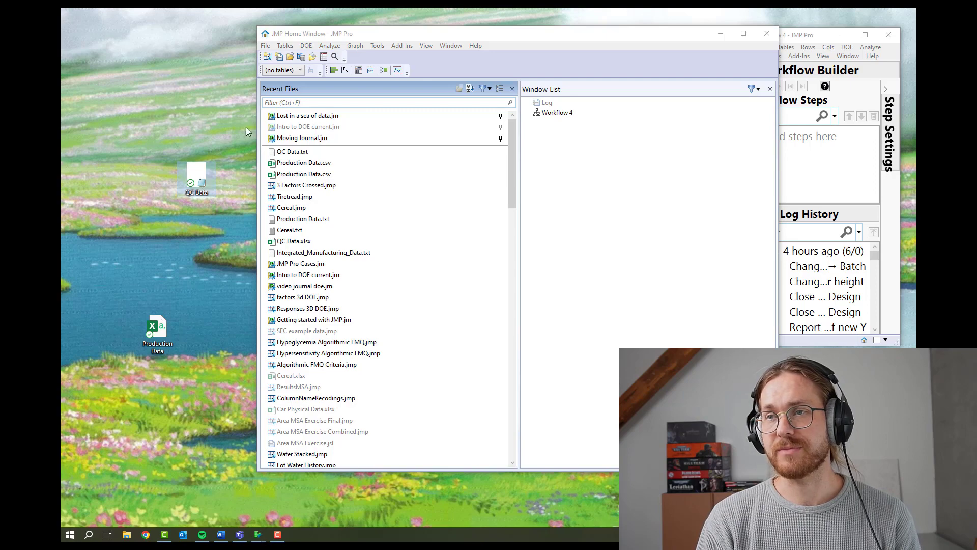
left_click(265, 45)
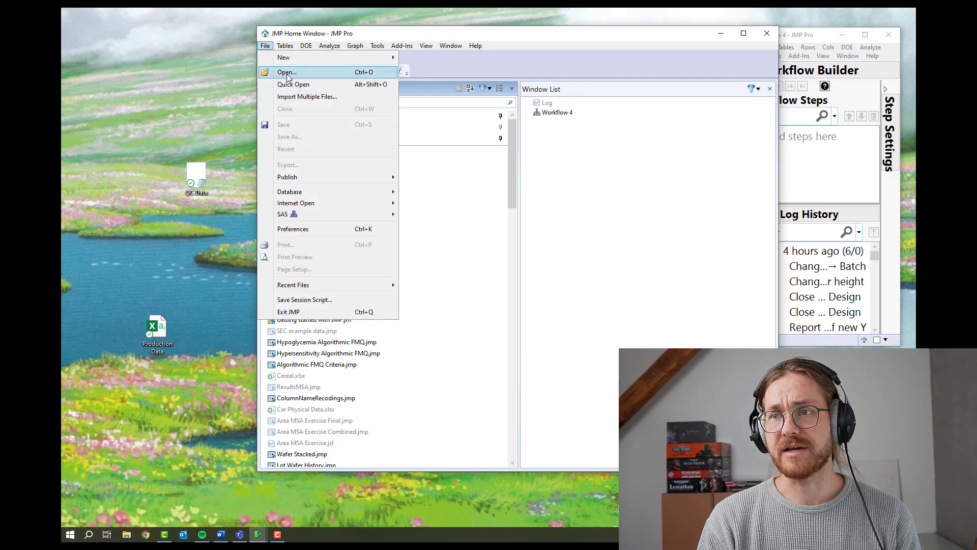
left_click(287, 72)
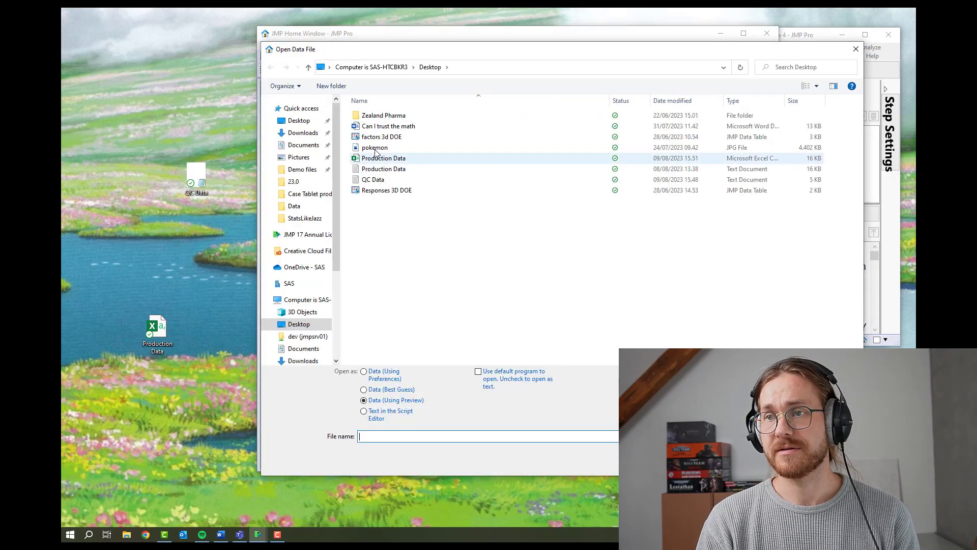
left_click(385, 180)
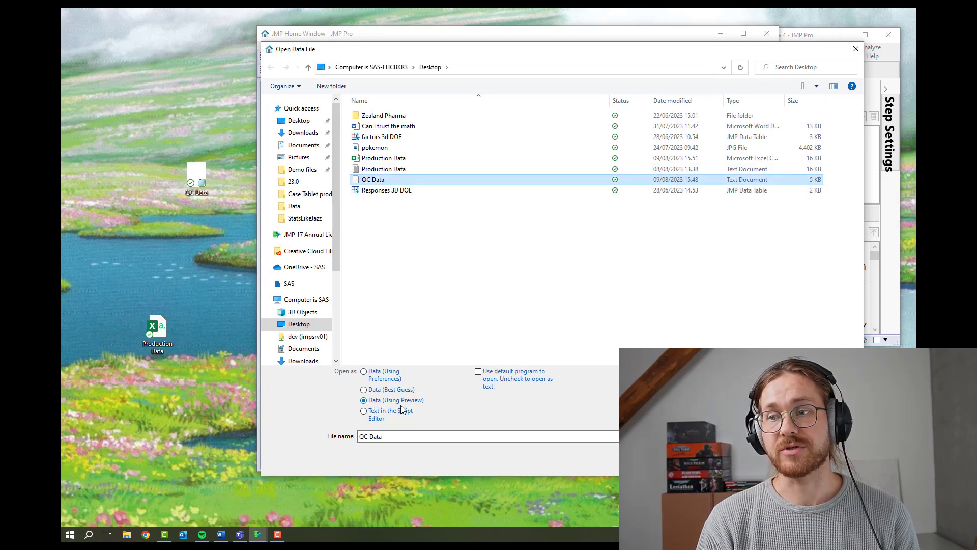
left_click(788, 460)
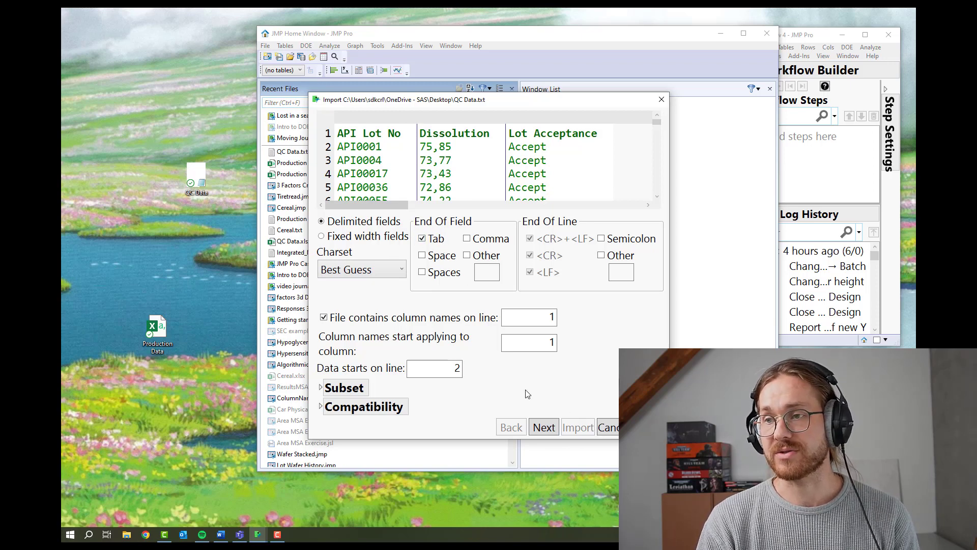
left_click(544, 428)
left_click(581, 376)
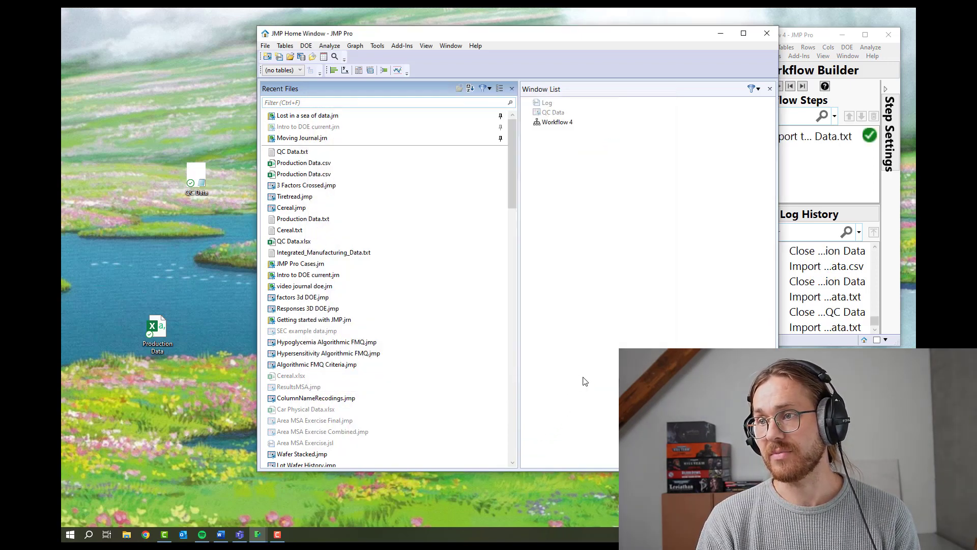
left_click_drag(559, 86, 487, 64)
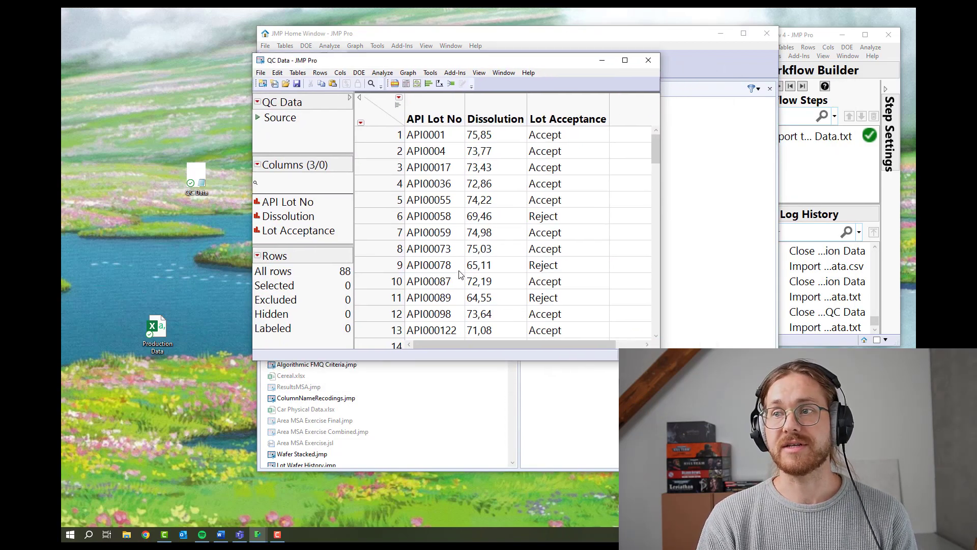
Set the Dissolution column's data type to Numeric and its modeling type to Continuous.
left_click(480, 124)
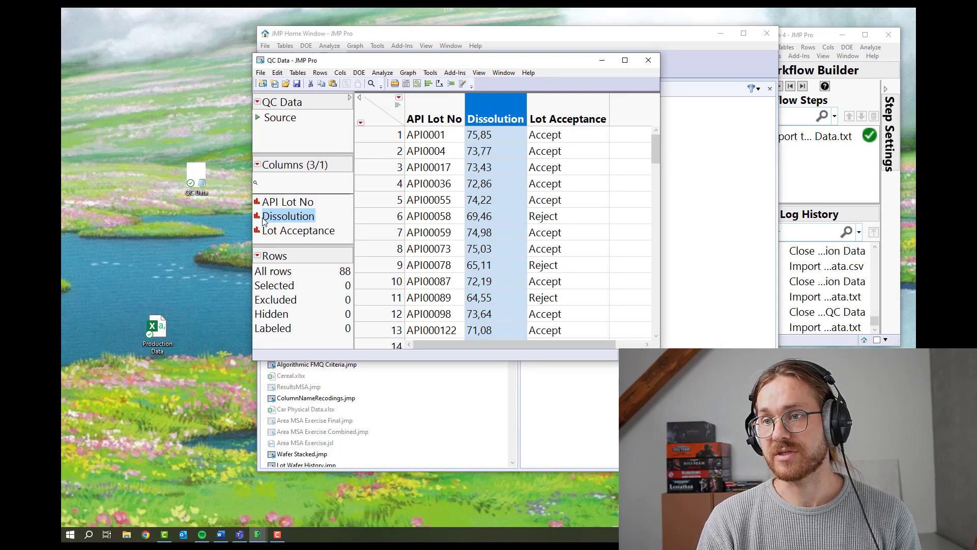
right_click(493, 110)
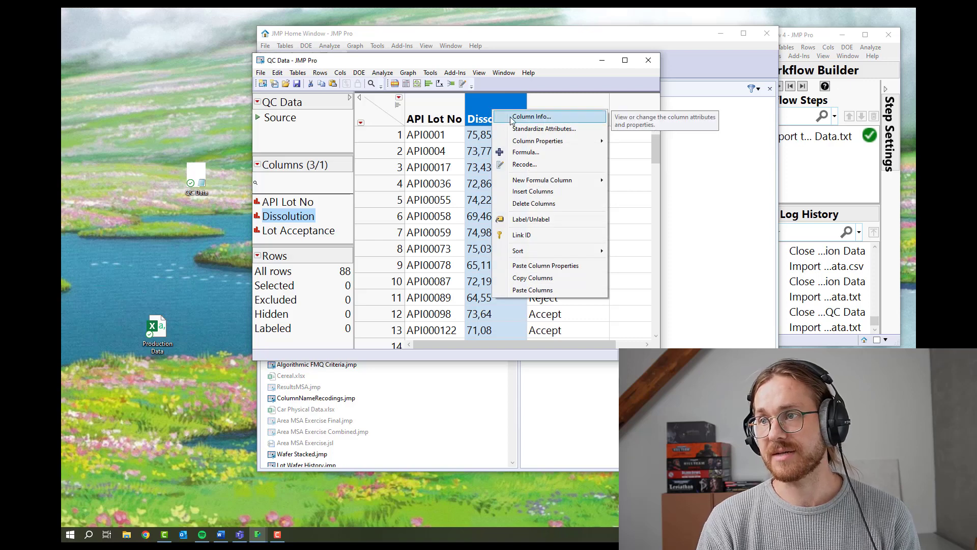
left_click(511, 116)
left_click(394, 166)
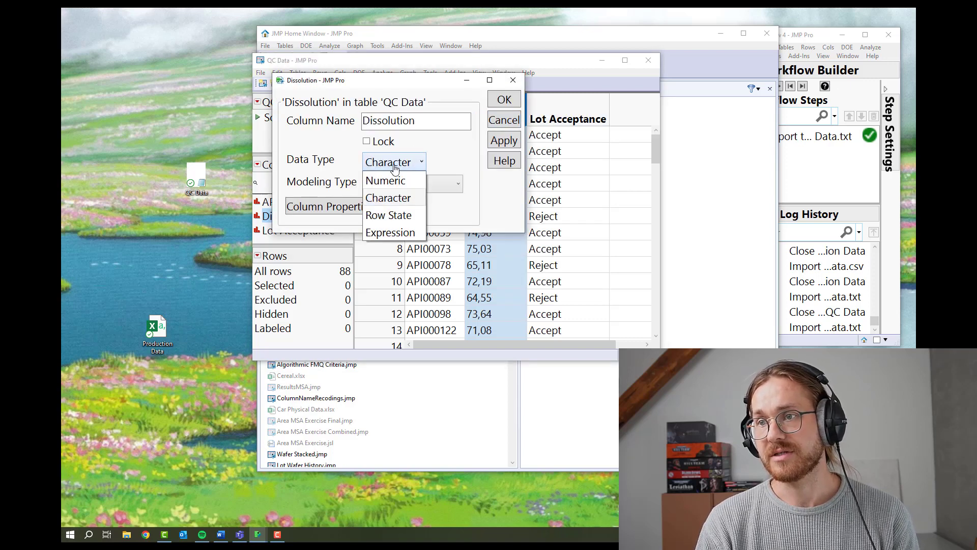
left_click(396, 181)
left_click(402, 185)
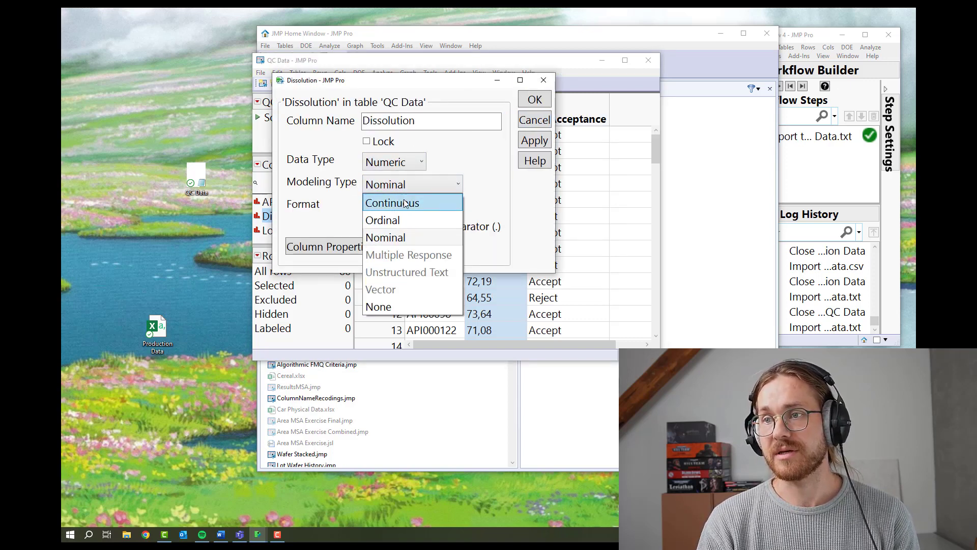
left_click(405, 203)
left_click(535, 98)
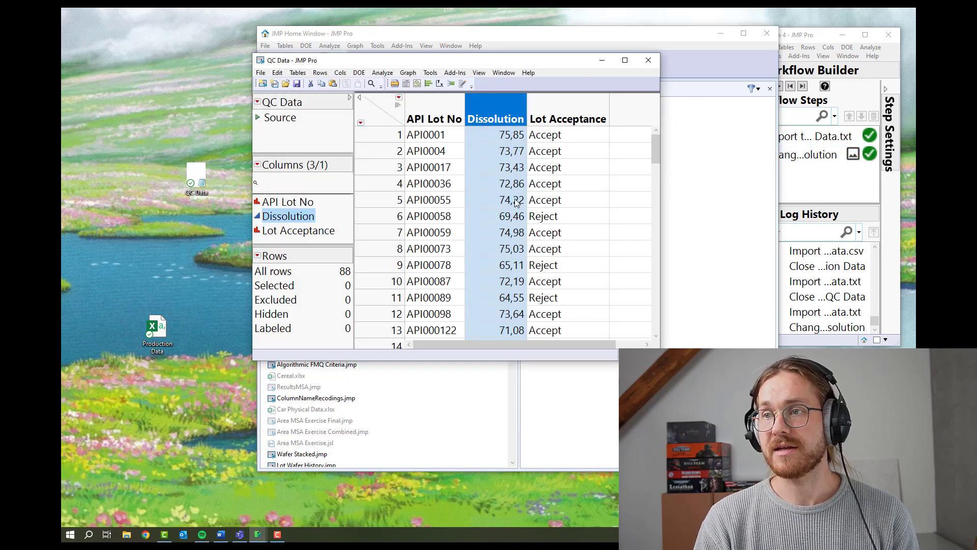
Add spec limits to the Dissolution column with a lower spec limit of 70, shown as graph reference lines.
right_click(300, 216)
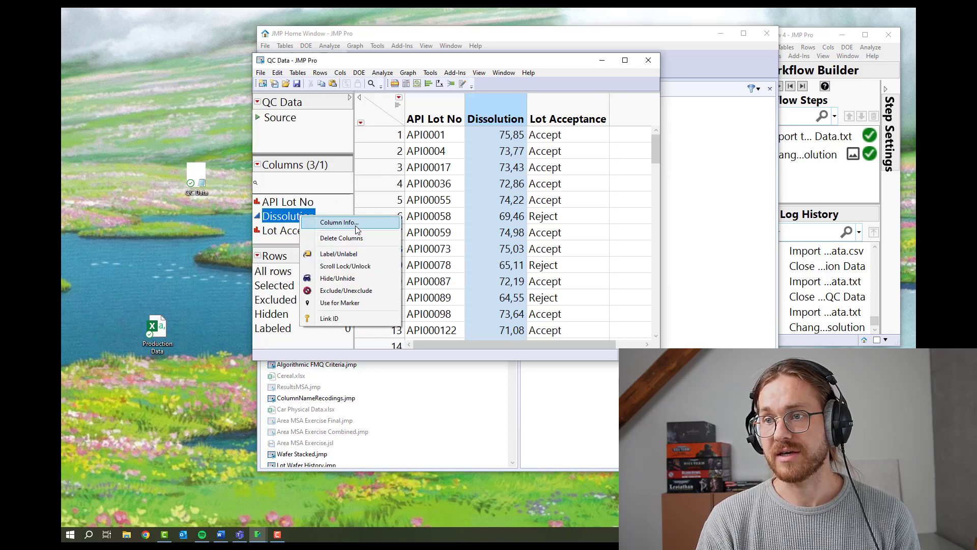
left_click(339, 223)
left_click(367, 248)
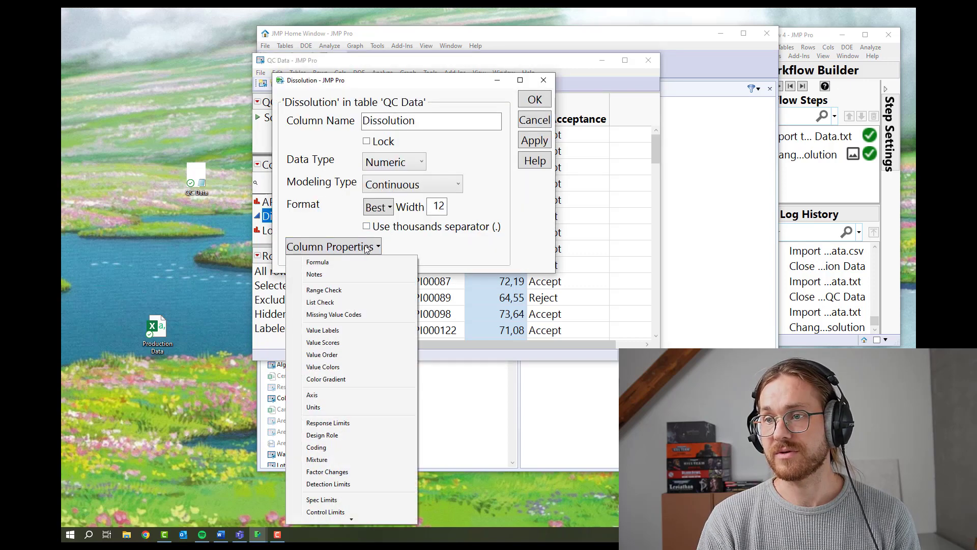
left_click(341, 500)
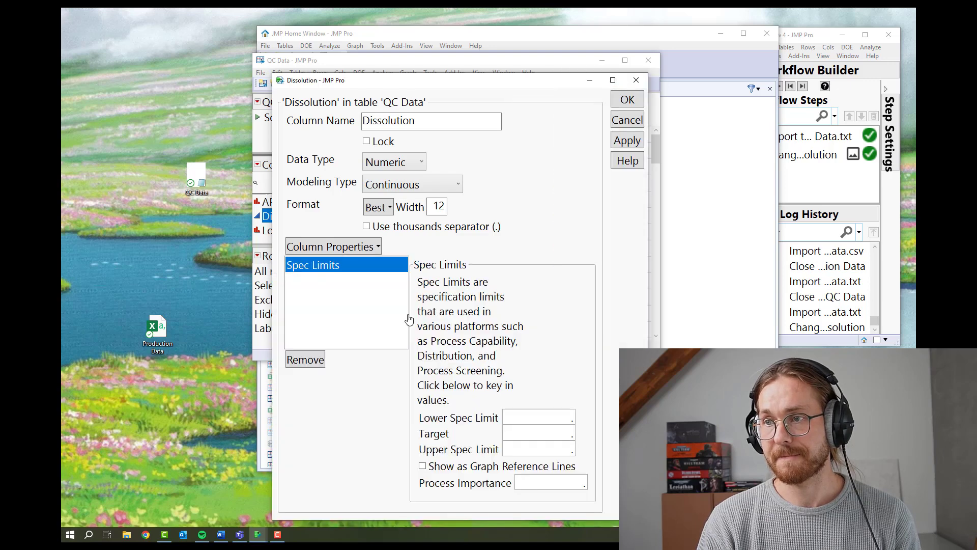
left_click(530, 420)
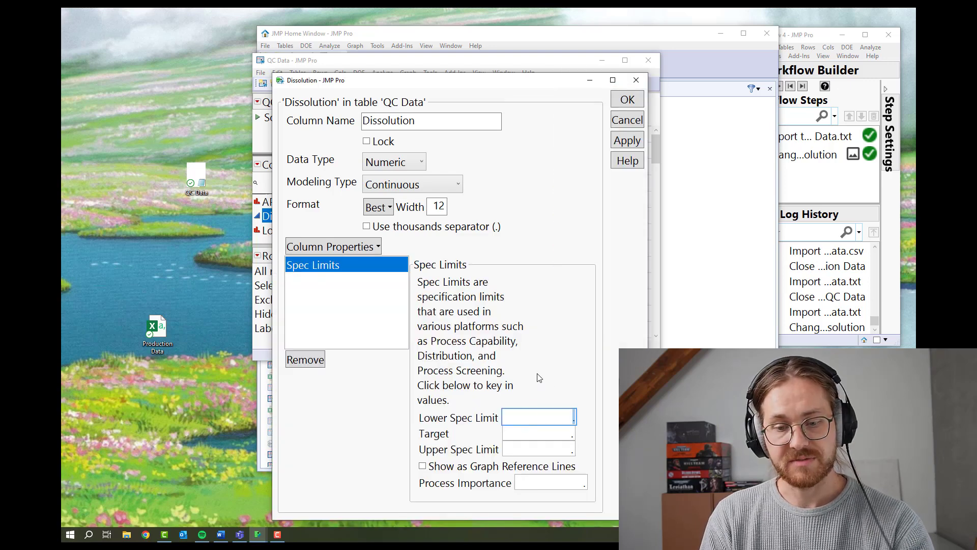
type("70")
left_click(485, 468)
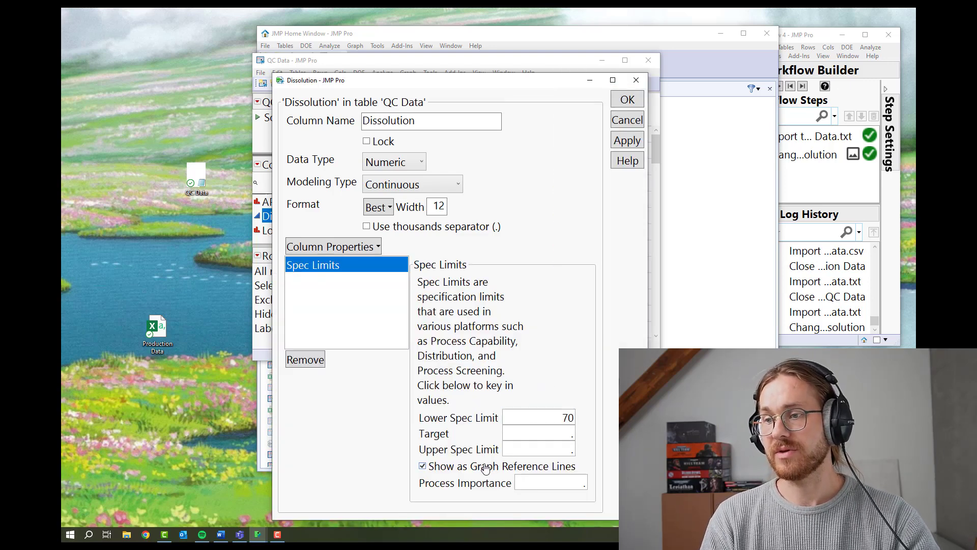
left_click(627, 99)
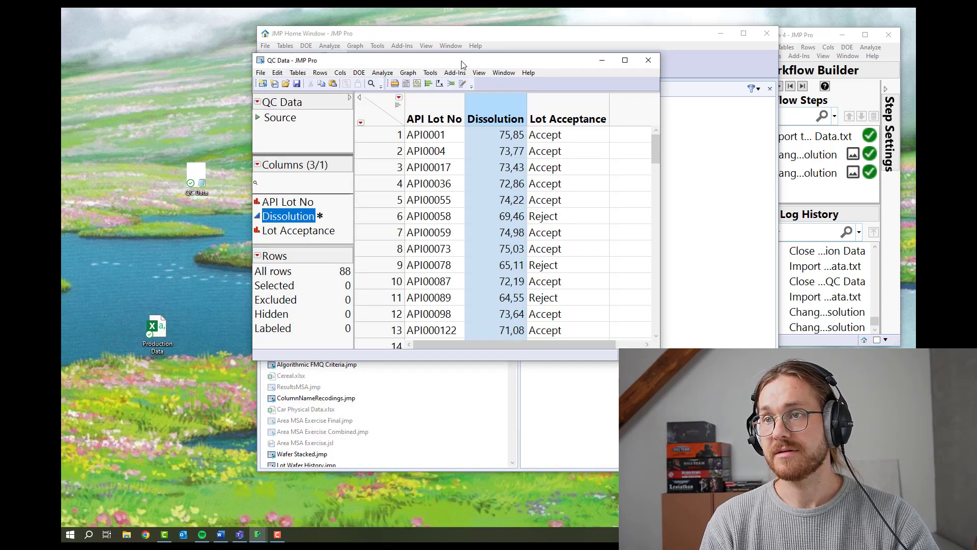
Create an individual and moving range chart of Dissolution with Control Chart Builder.
left_click(379, 74)
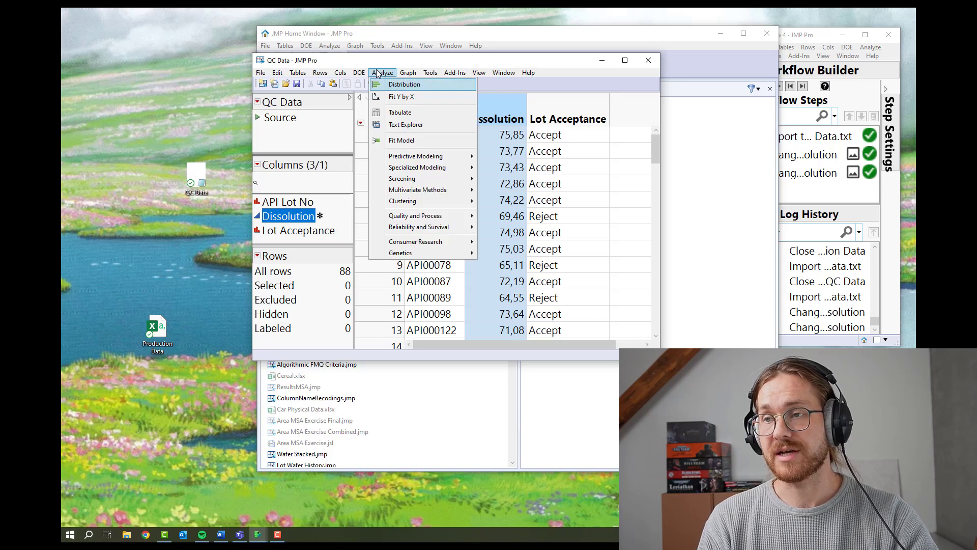
mouse_move(413, 221)
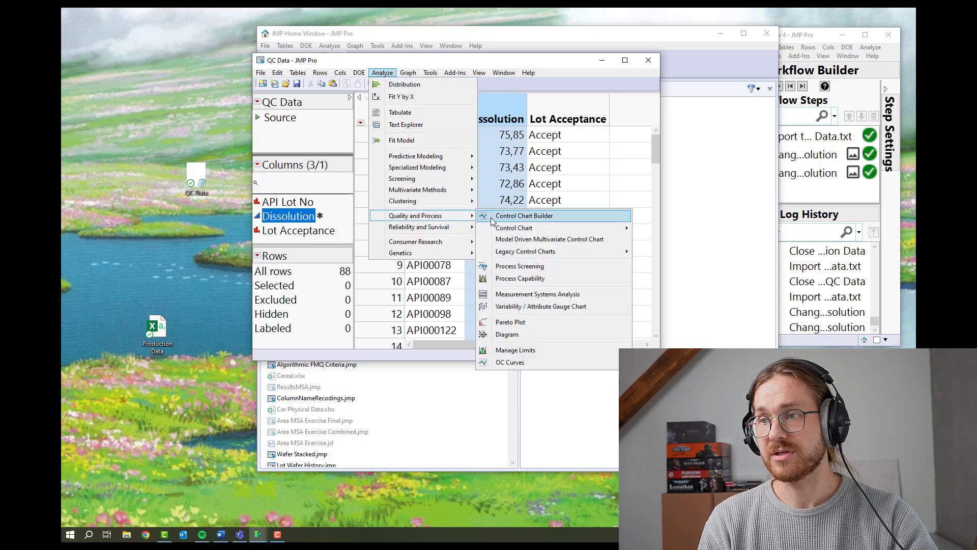
left_click(509, 216)
left_click_drag(298, 220, 438, 236)
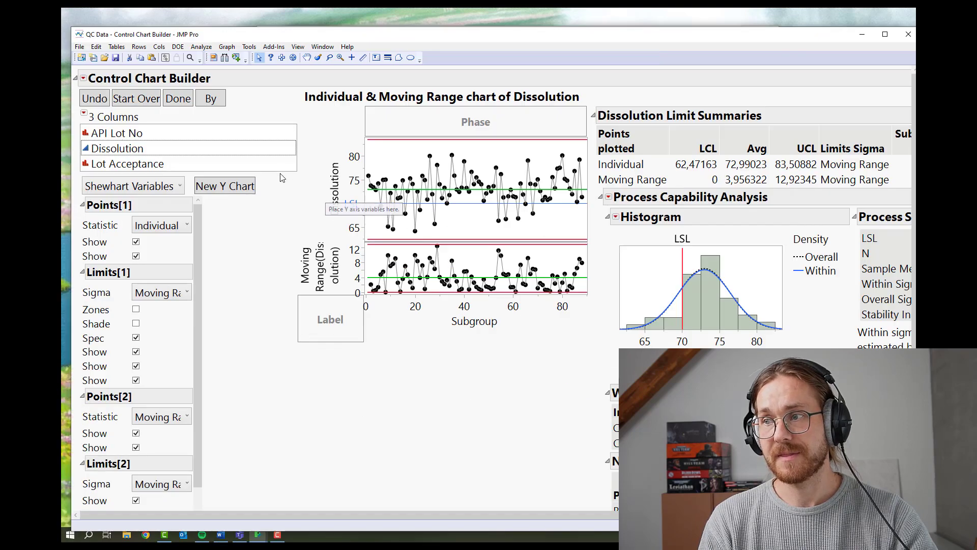
Finish the control chart layout by hiding the control panel, collapsing the limit summaries and widening the chart.
left_click(183, 100)
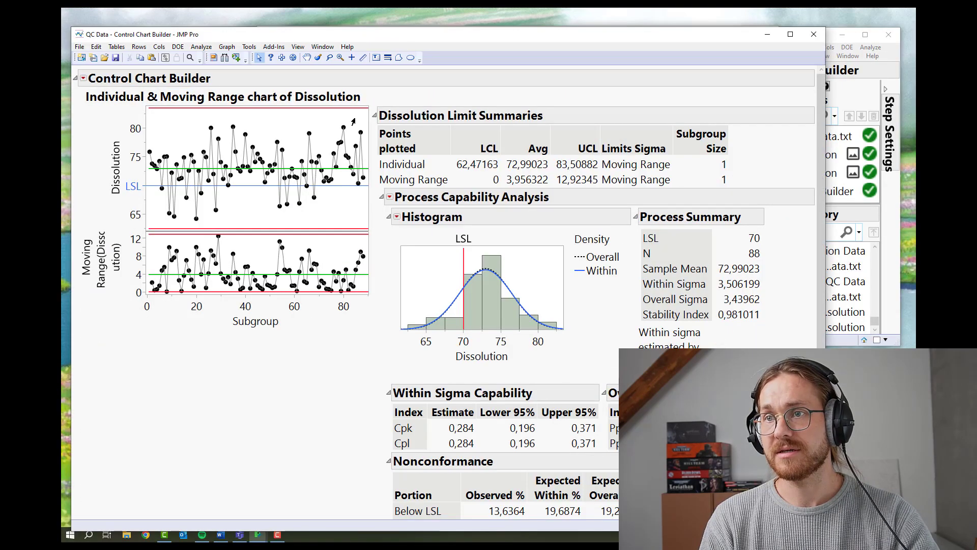
left_click(374, 116)
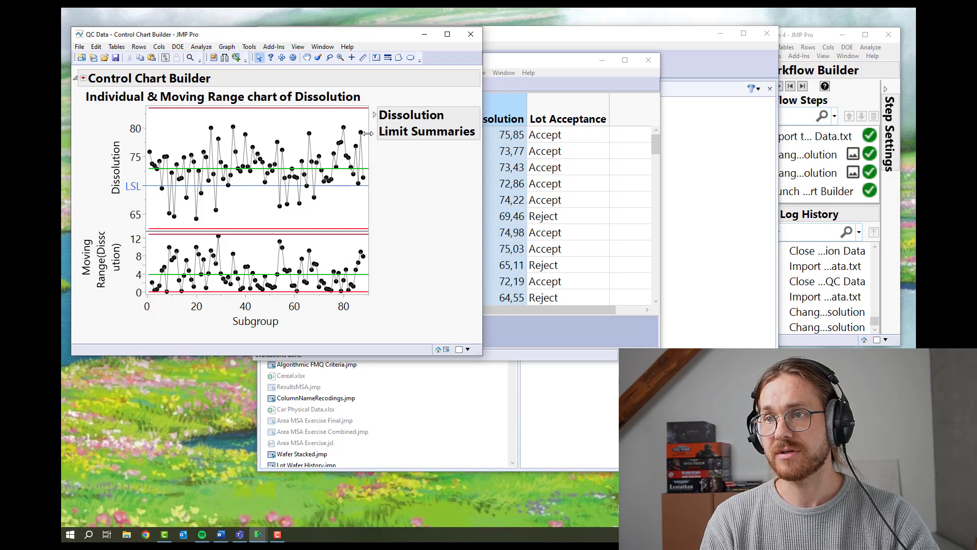
left_click_drag(367, 134, 564, 135)
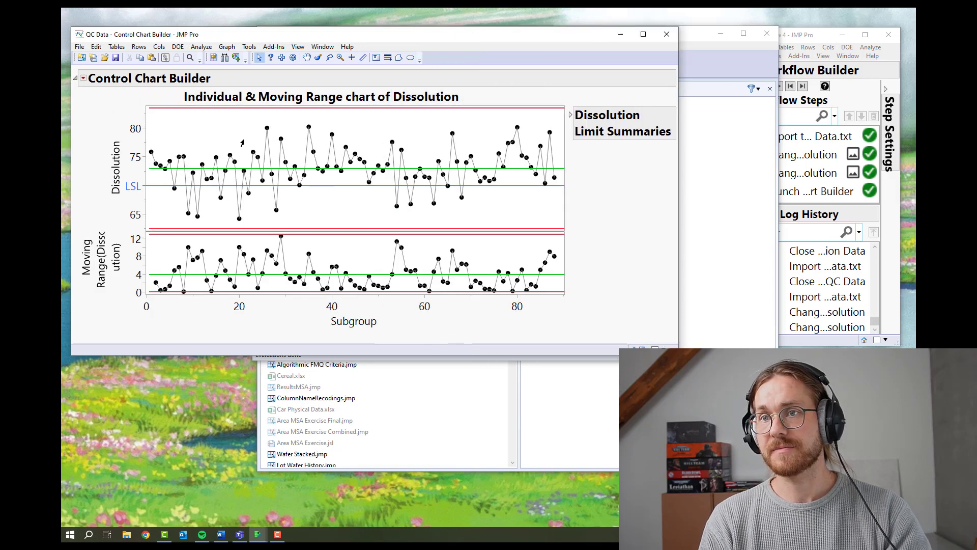
Save the control chart's script to the workflow and stop recording the workflow.
left_click(83, 79)
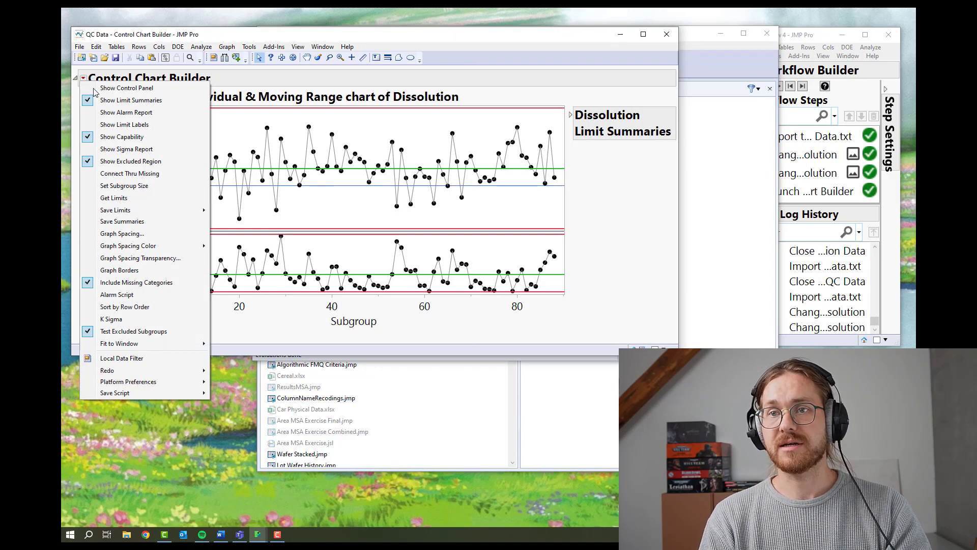
mouse_move(184, 394)
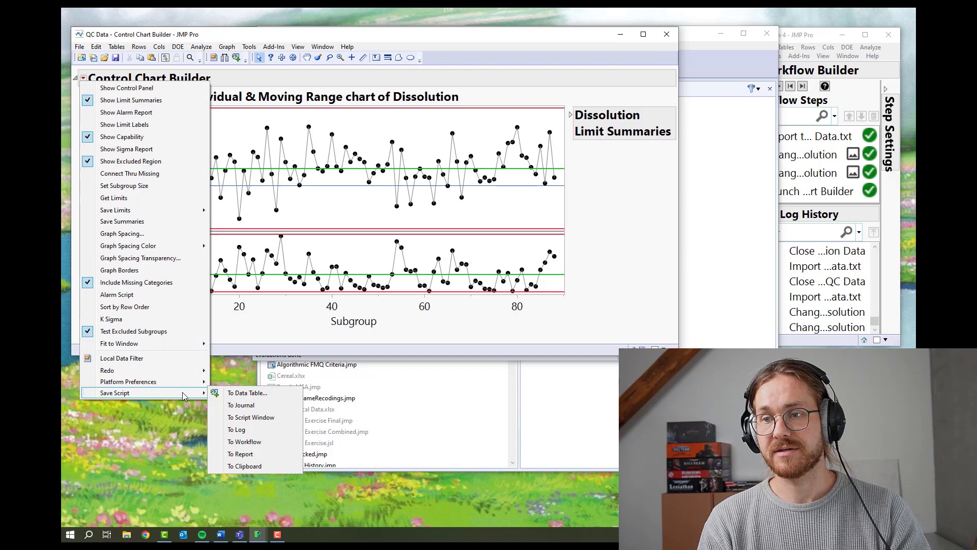
left_click(255, 442)
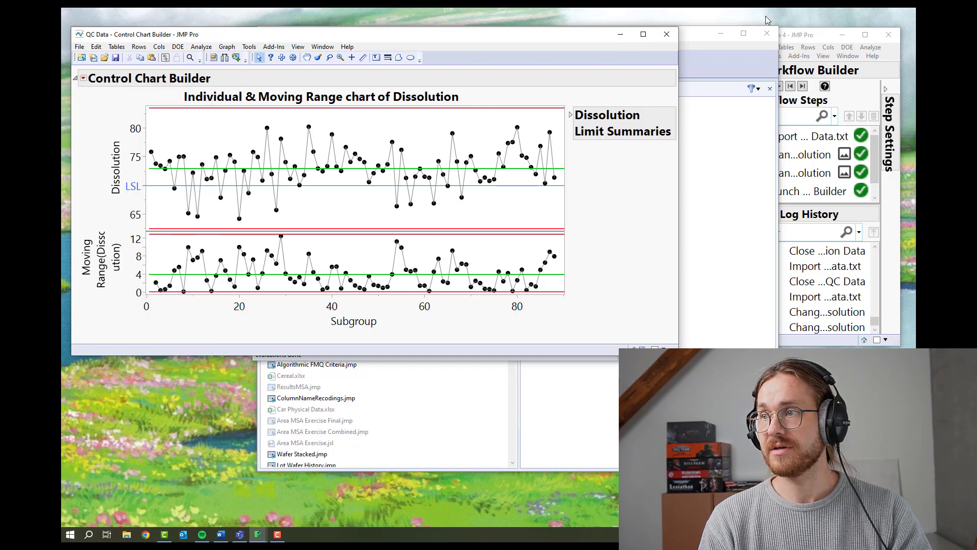
left_click(793, 38)
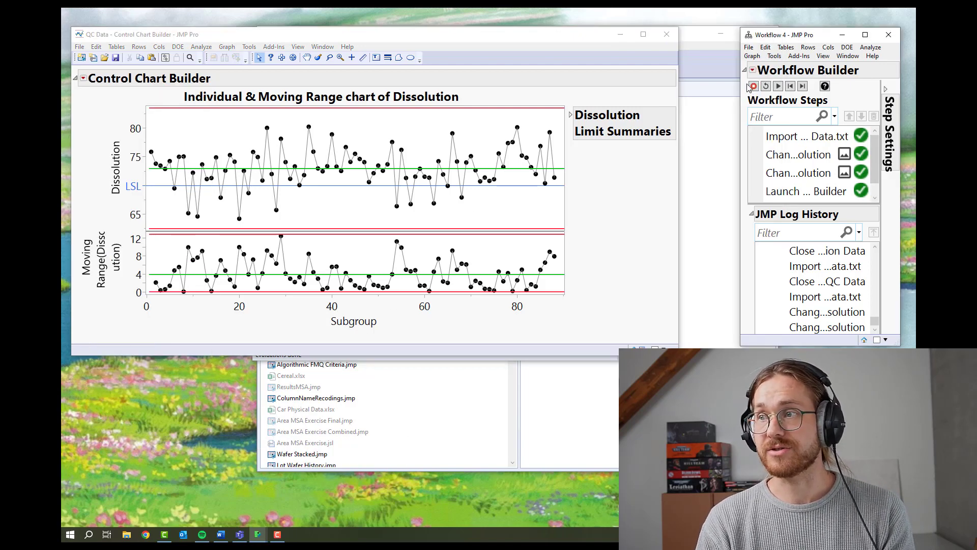
left_click(753, 86)
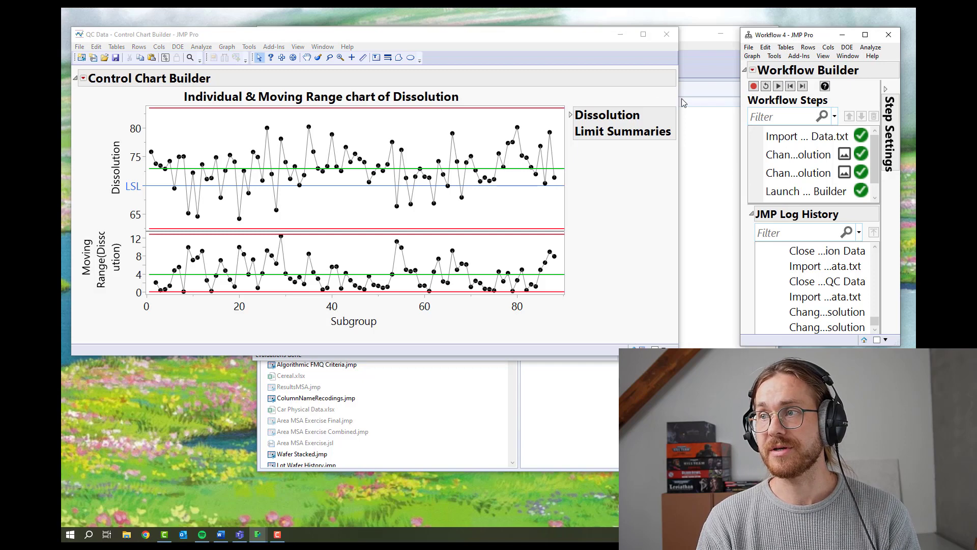
Close the control chart report and the QC Data table without saving changes, and reposition the JMP Home Window.
left_click(667, 36)
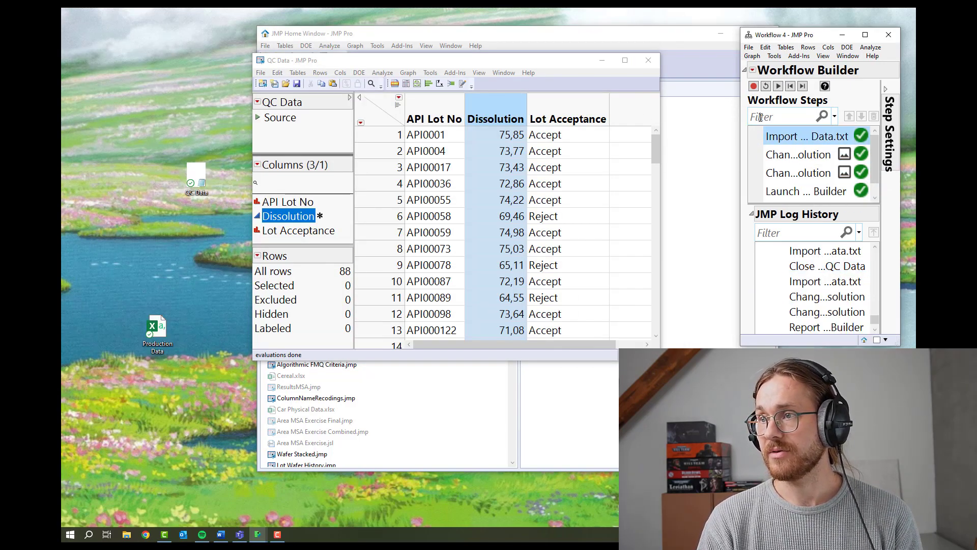
left_click(648, 60)
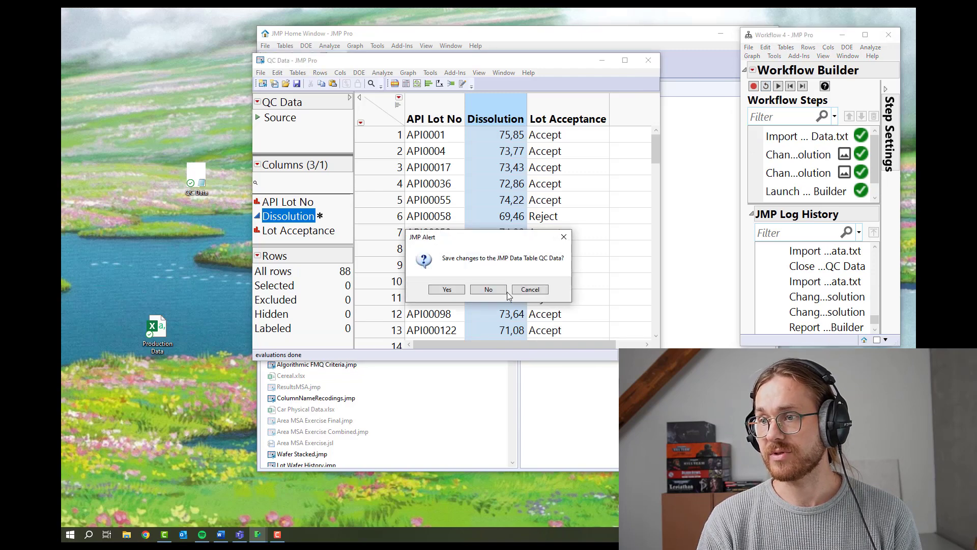
left_click(488, 288)
left_click_drag(644, 36, 581, 56)
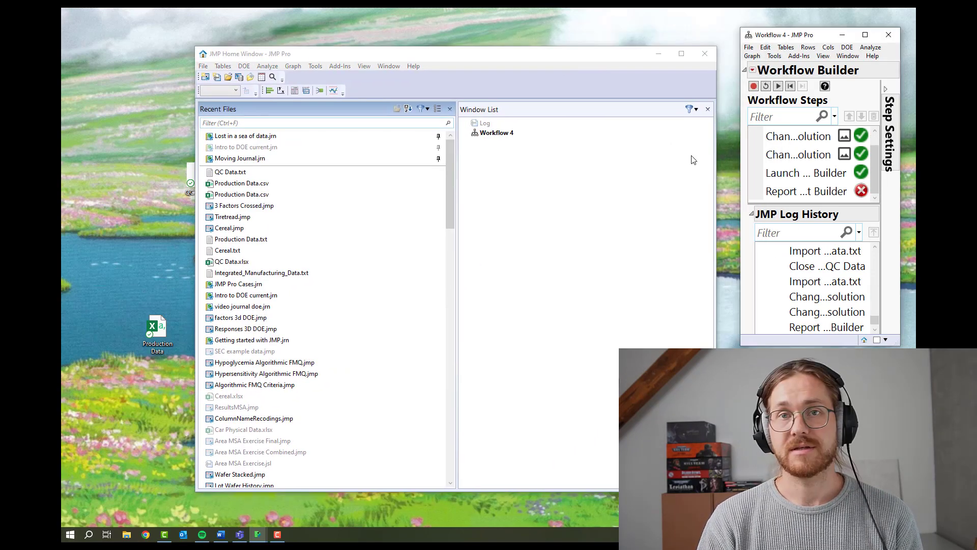
Reset the recorded workflow and run it twice to re-import the QC data and rebuild the Dissolution control chart.
left_click(766, 86)
left_click(779, 86)
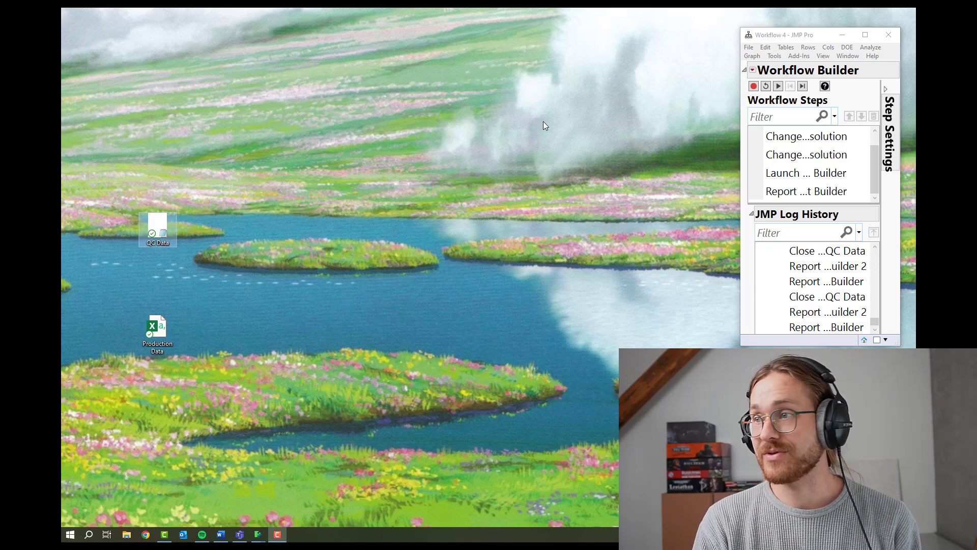
left_click(778, 86)
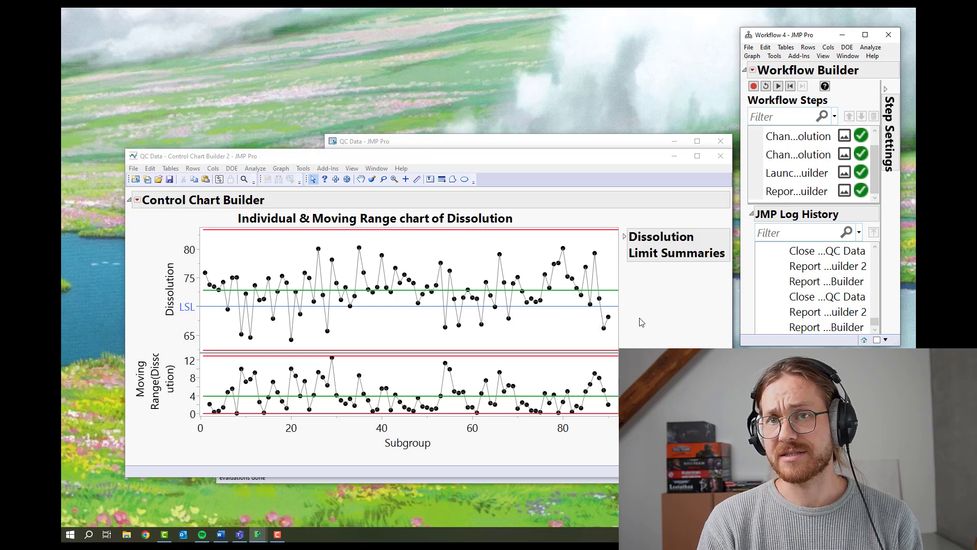
mouse_move(640, 317)
left_mouse_down()
mouse_move(617, 309)
mouse_move(592, 326)
mouse_move(610, 336)
mouse_move(622, 311)
mouse_move(601, 316)
left_mouse_up()
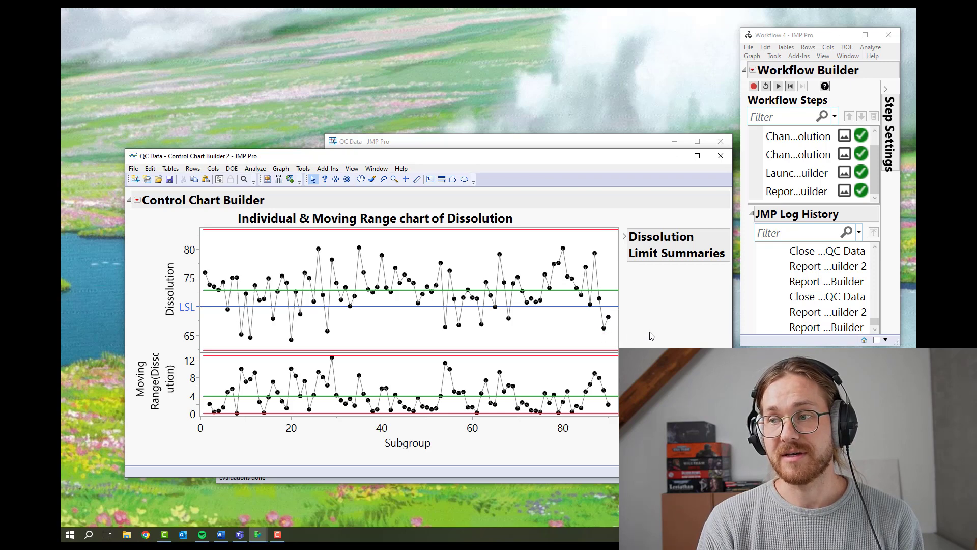
left_click_drag(658, 331, 497, 297)
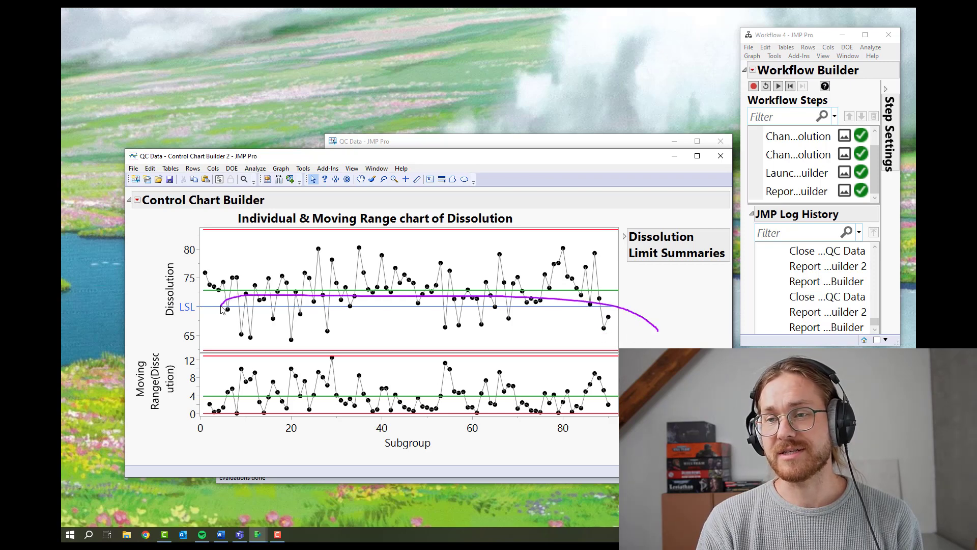